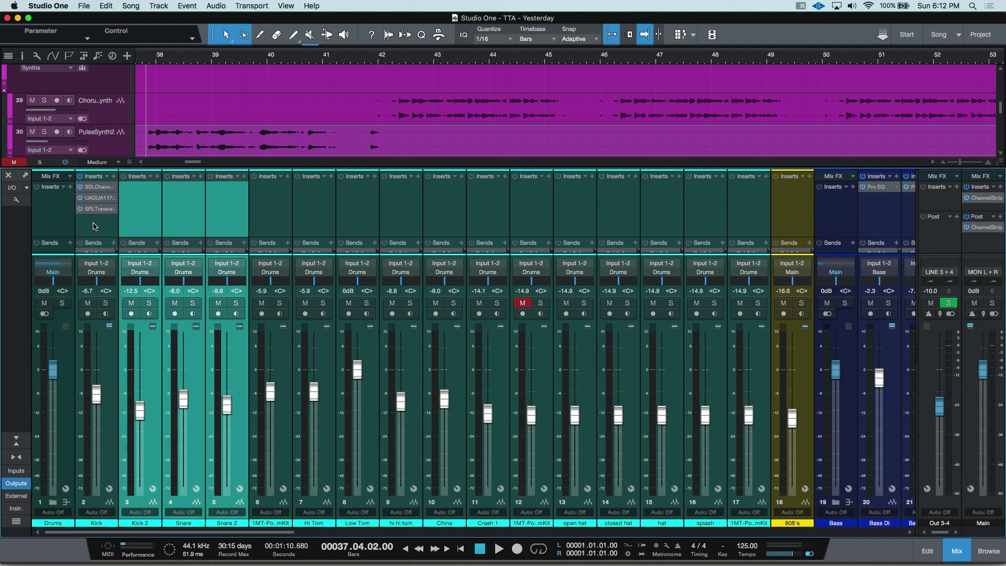
Select the Snare channel and expand the Drums and Guitar folders in its saved FX chains list.
click(194, 192)
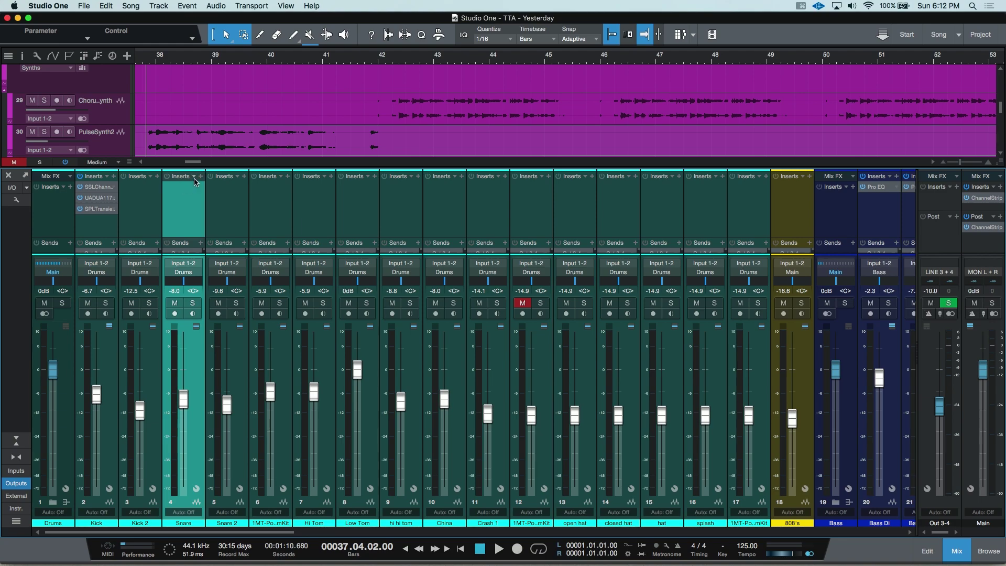
click(193, 176)
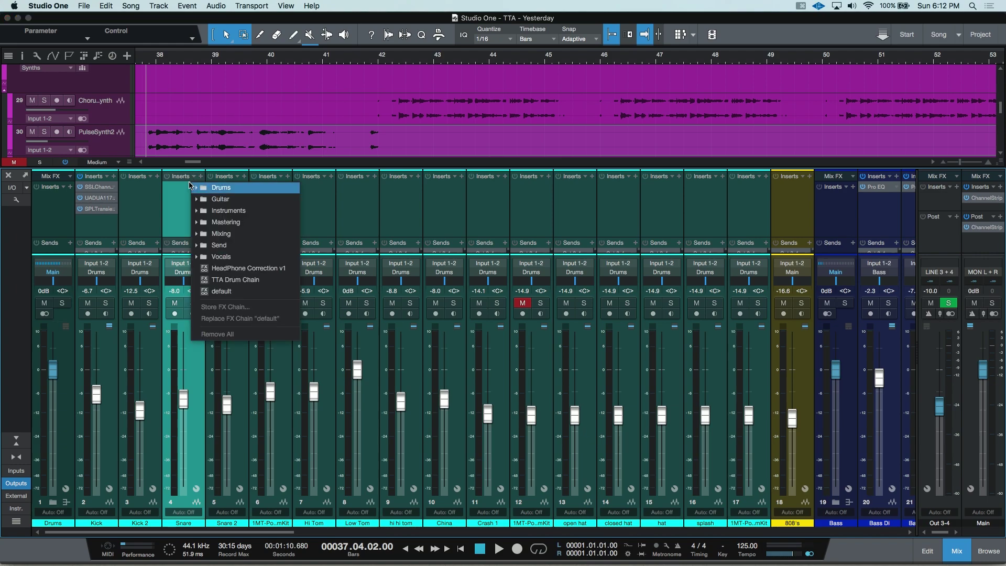
click(197, 187)
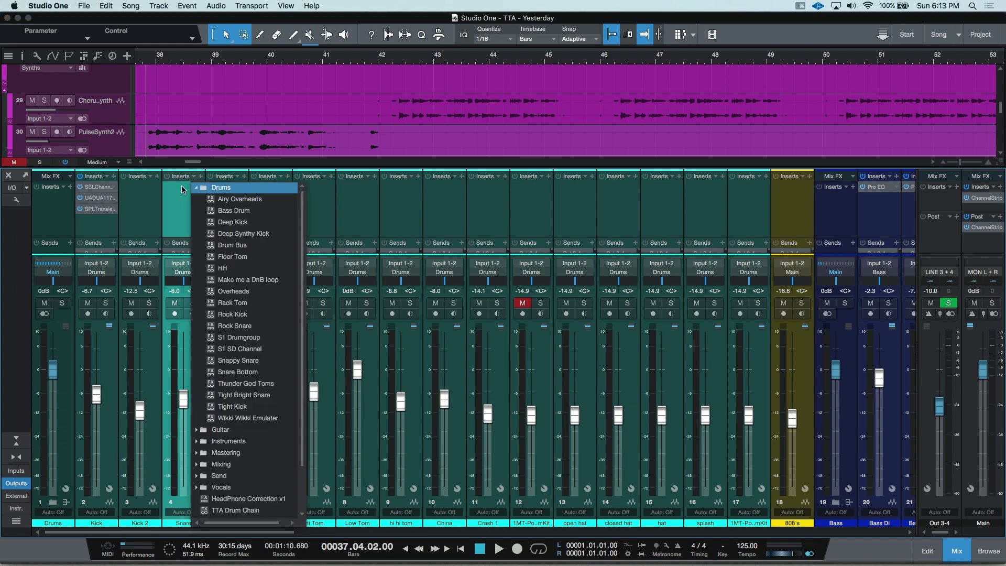
click(196, 187)
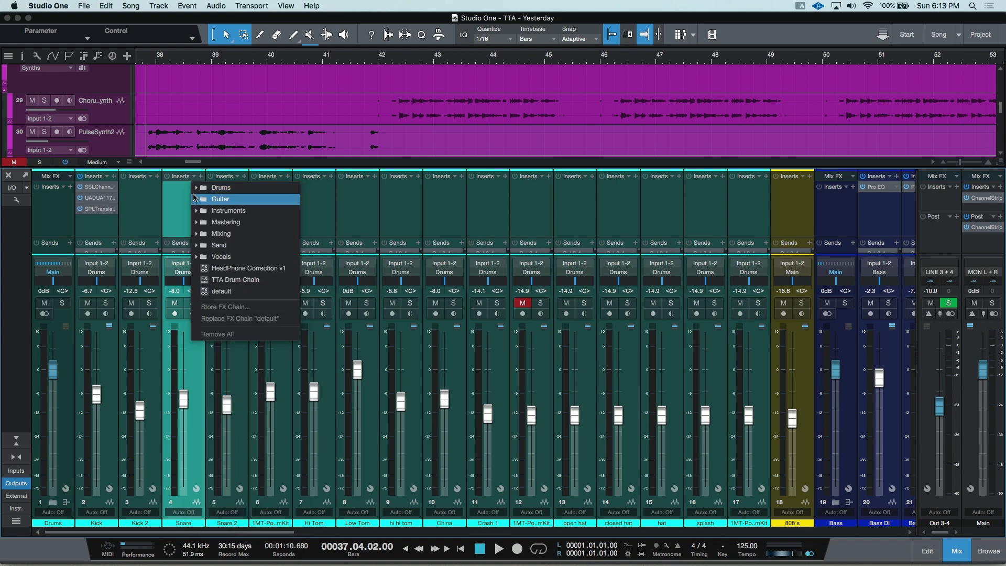
click(194, 199)
click(195, 199)
click(194, 210)
click(194, 211)
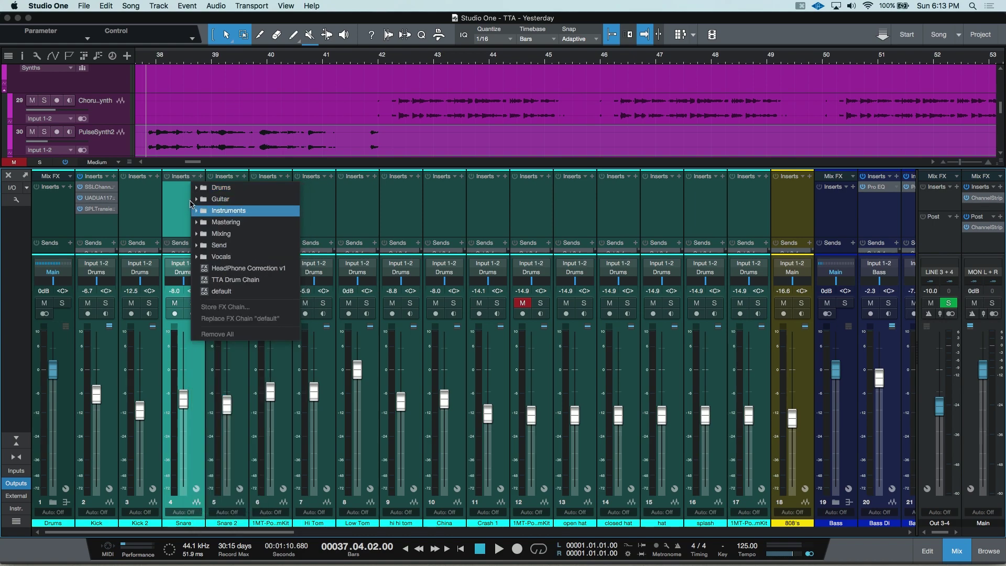
click(195, 199)
click(194, 188)
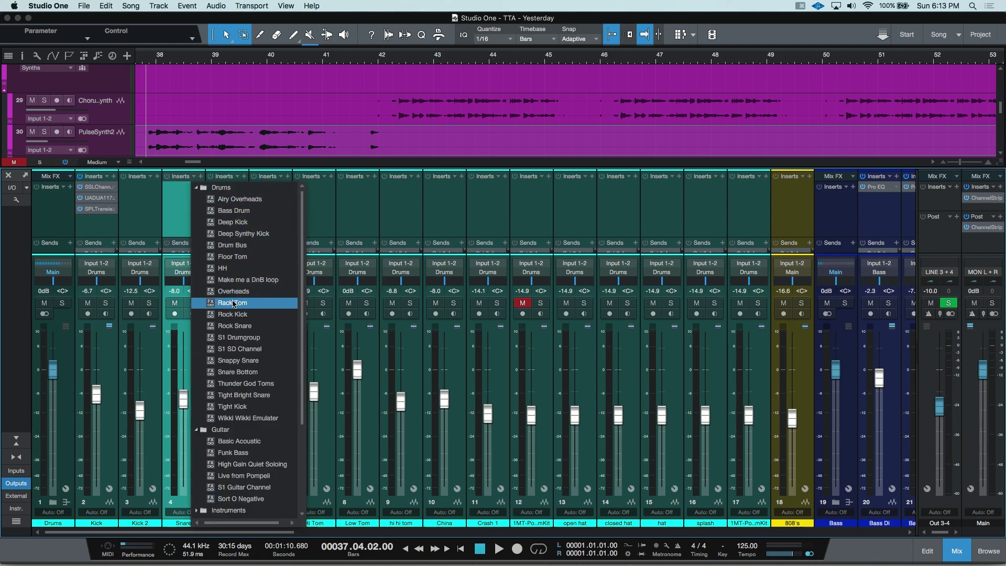
Load Drums > Rock Snare onto the Snare, inspect its Compressor and Pro EQ, then close the window.
click(237, 325)
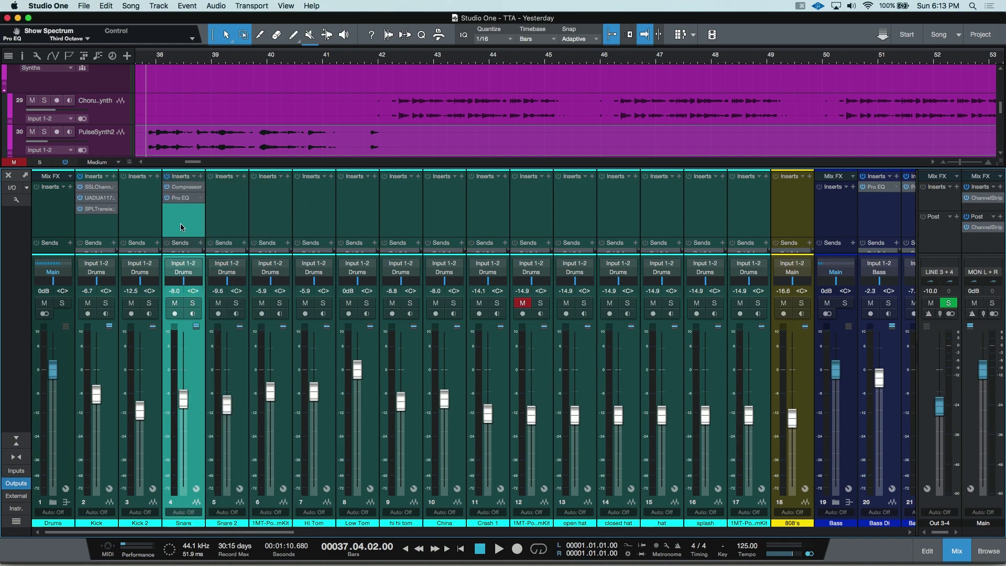
click(184, 189)
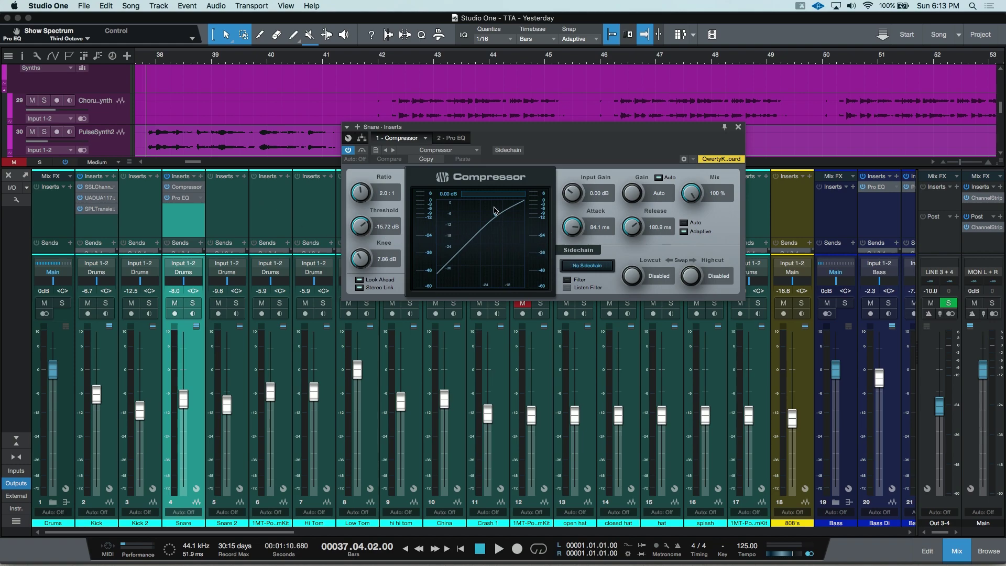
click(458, 140)
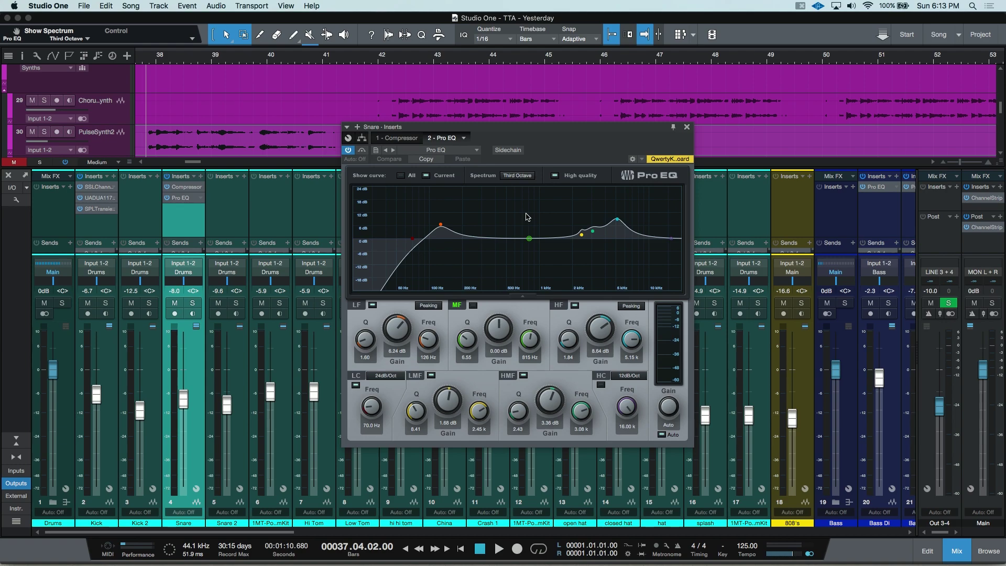
key(super+w)
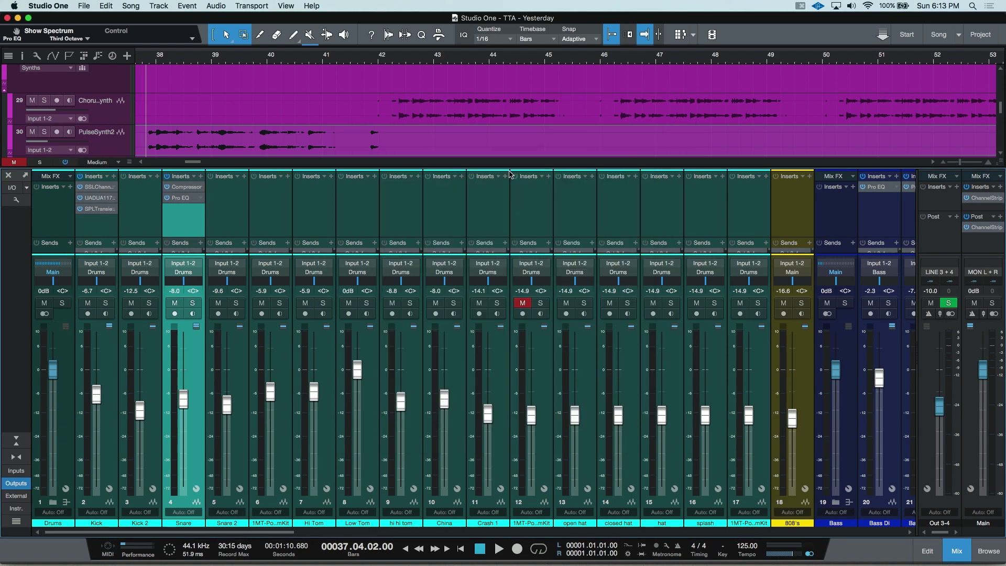
click(157, 176)
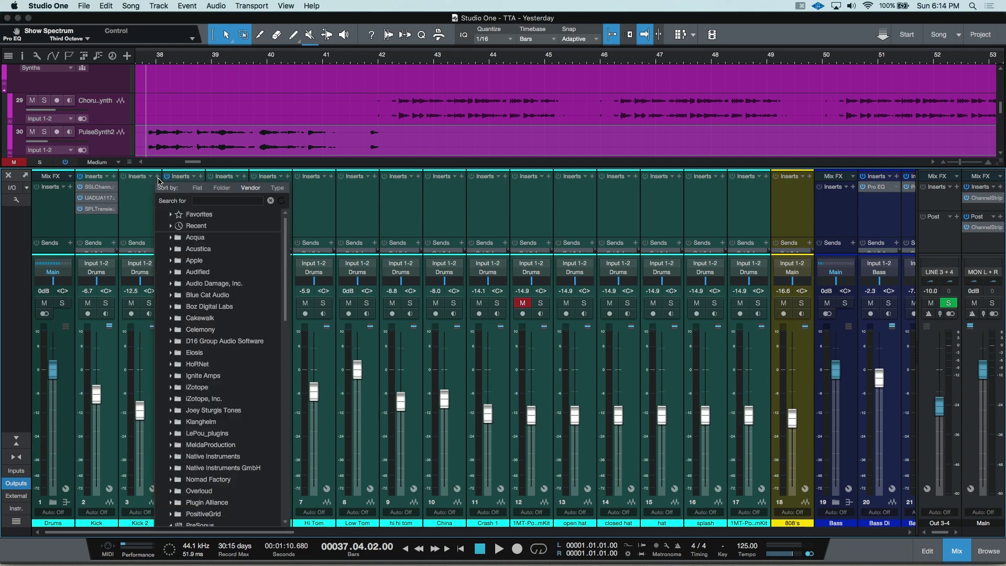
click(132, 202)
click(95, 225)
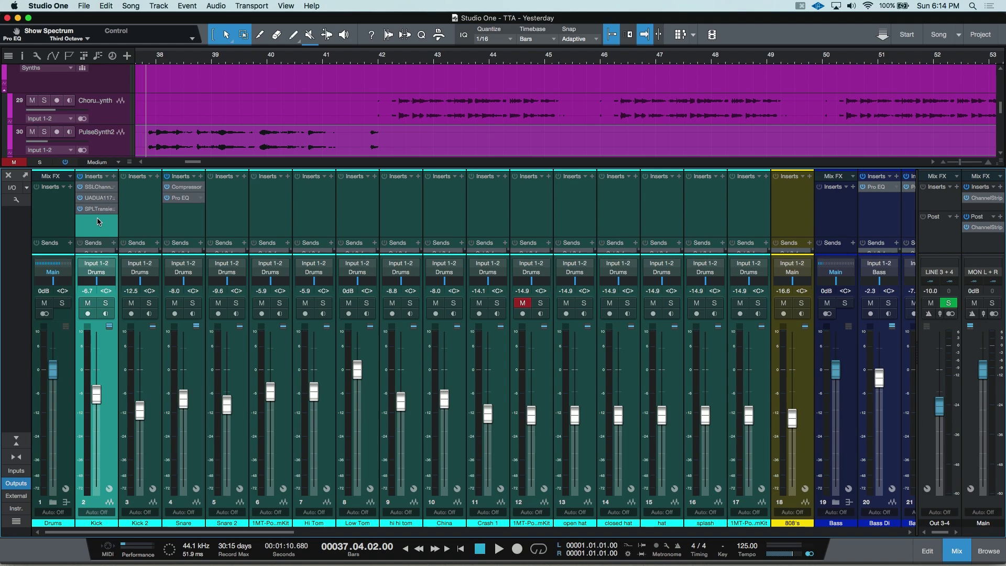
In the Kick's SSL E-Channel, set ratio to 7.6, HF gain to 5.2 dB, and HF band to bell.
click(96, 191)
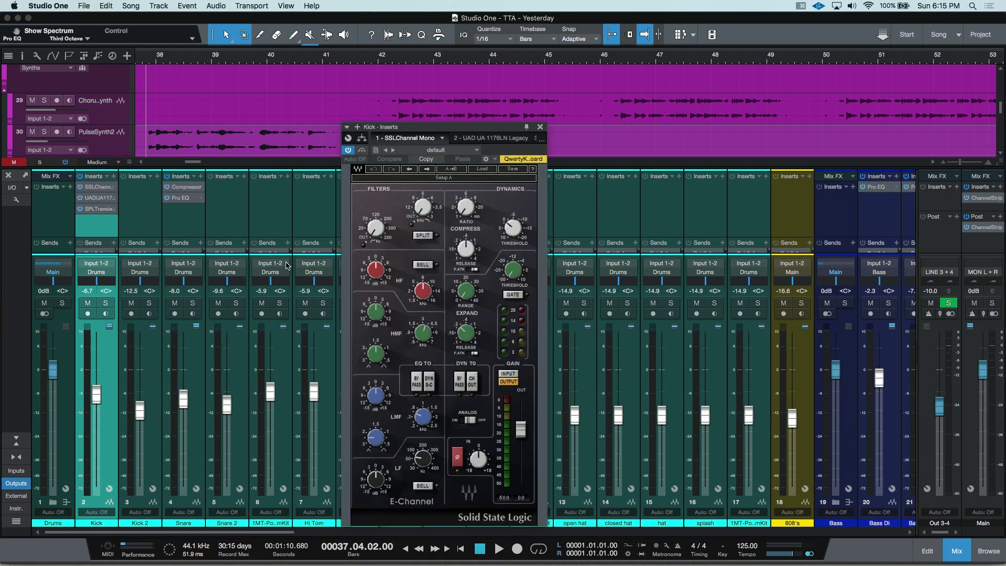
click(376, 396)
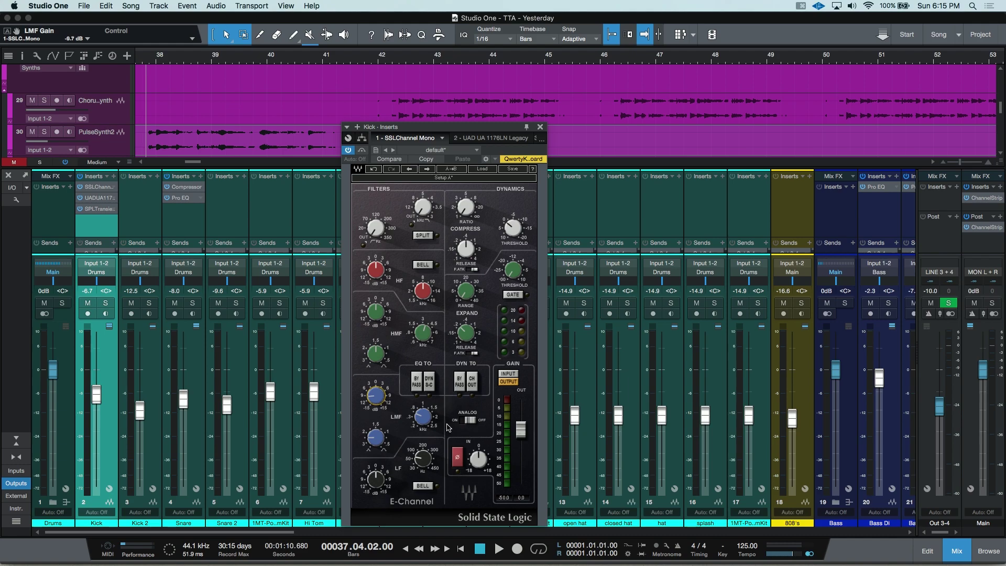
mouse_move(423, 418)
mouse_move(375, 478)
mouse_move(462, 209)
drag(462, 208, 462, 195)
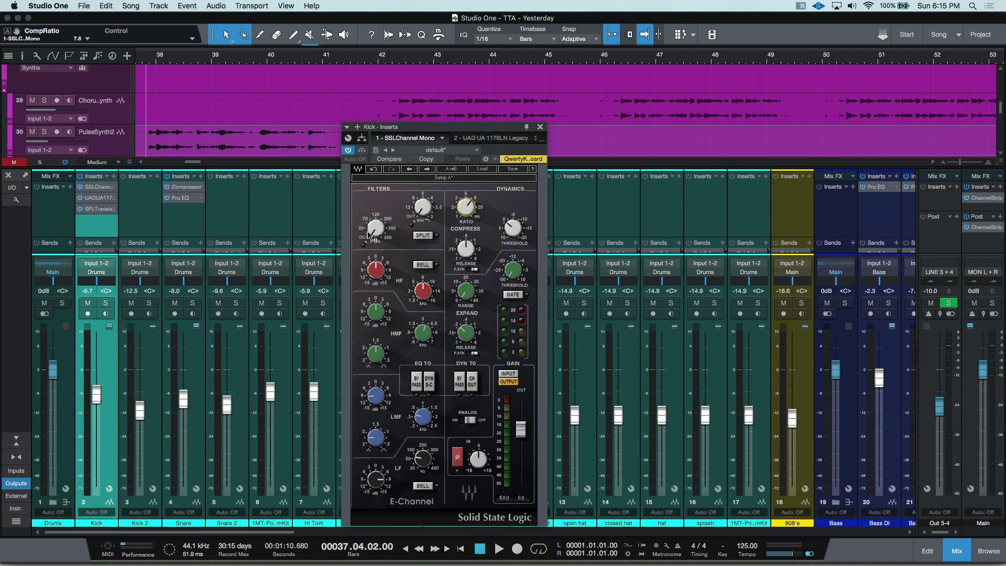
drag(375, 268, 376, 262)
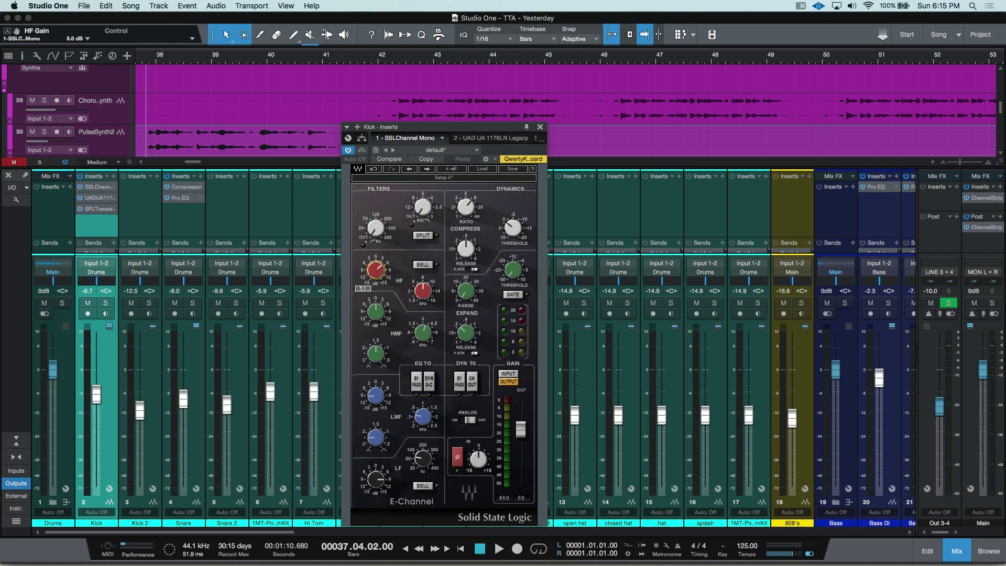
click(422, 265)
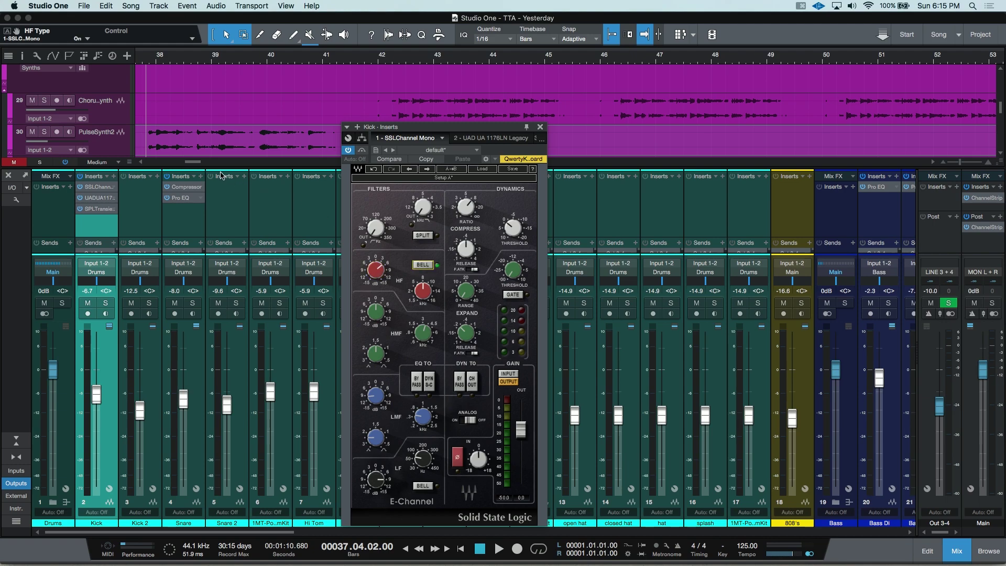
On the Kick's UAD 1176LN, raise input, lower output, and set attack to 2.23.
click(470, 140)
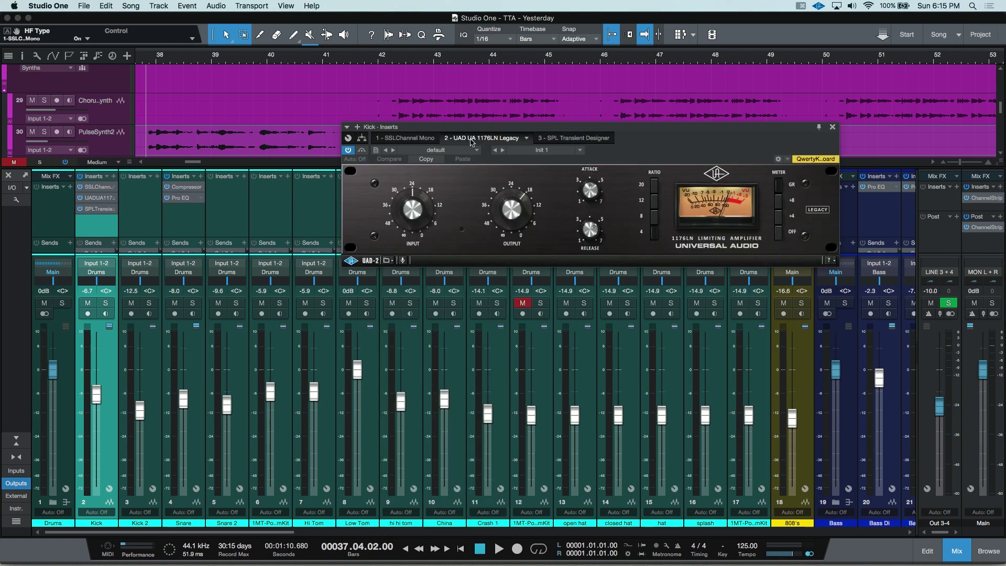
drag(416, 219, 412, 193)
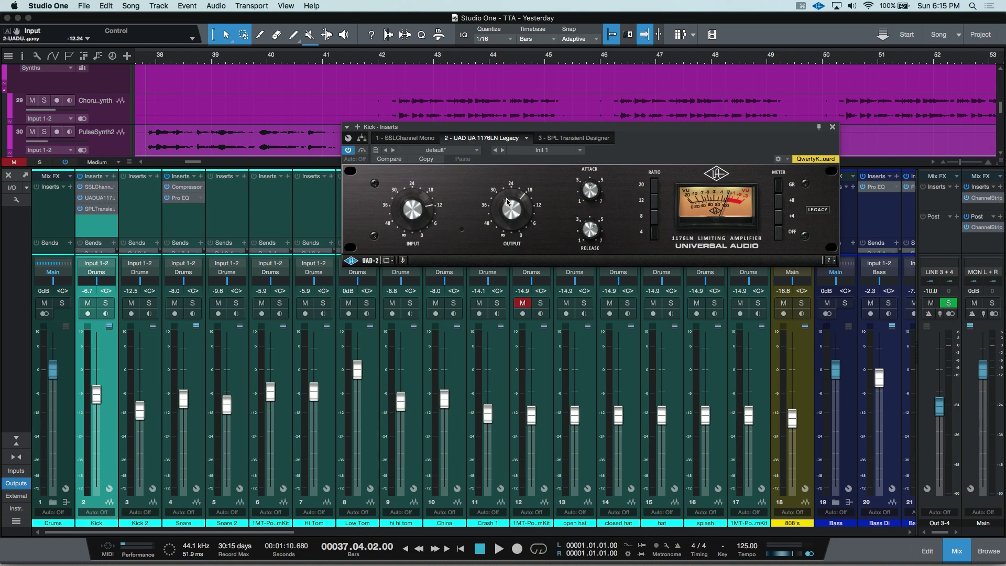
drag(506, 202, 502, 230)
drag(589, 194, 583, 206)
Boost the attack and reduce the sustain on the Kick's SPL Transient Designer.
click(583, 139)
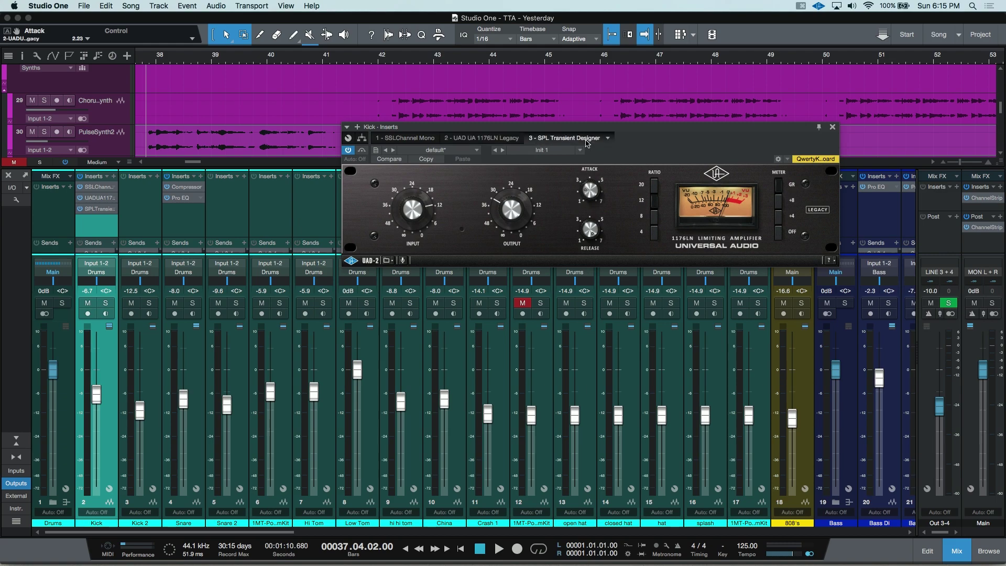
drag(425, 224, 423, 211)
drag(416, 252, 418, 268)
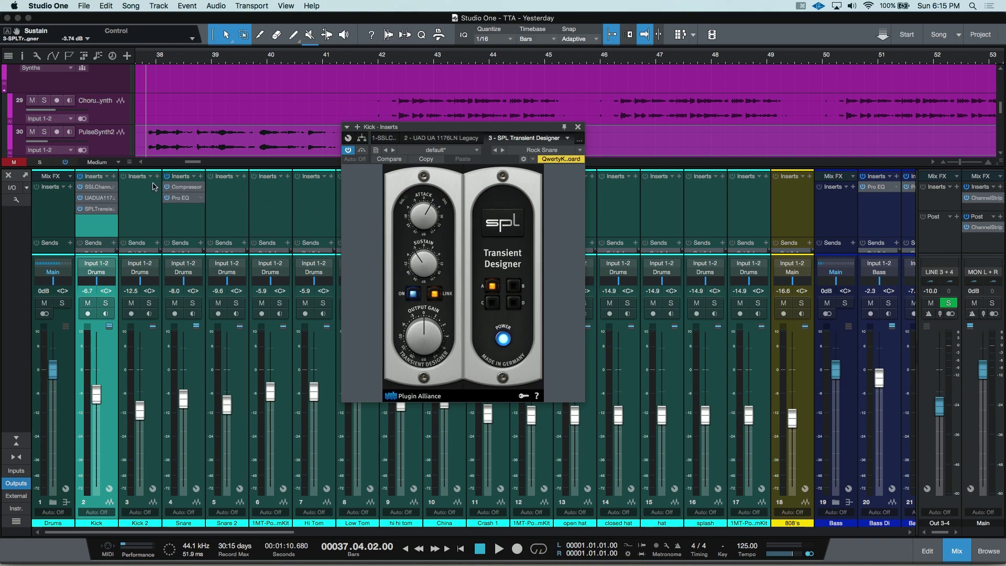
Store the Kick's insert chain as an FX chain named 'TTA SMACK' and check the chain list.
click(107, 178)
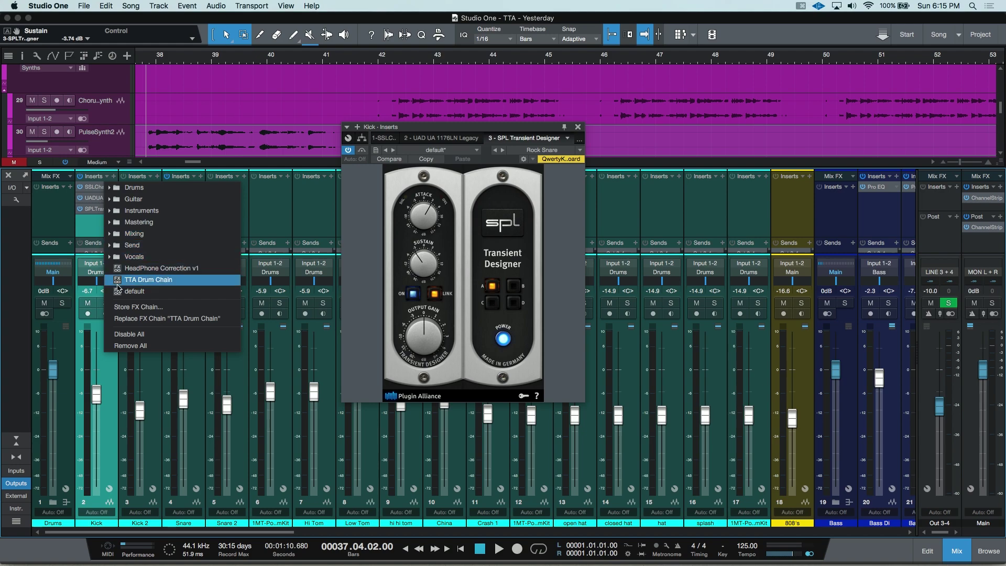
click(125, 308)
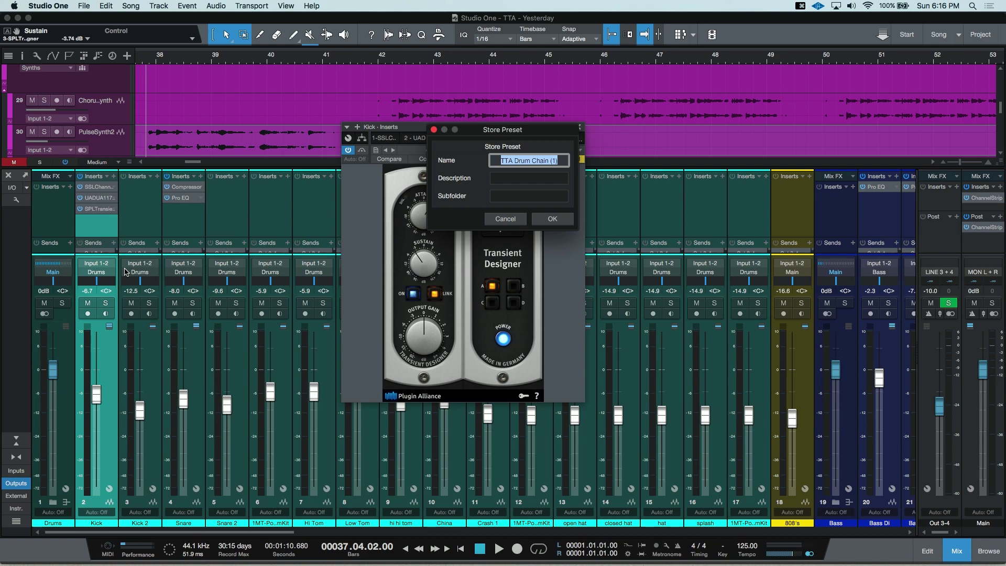
text(TTA)
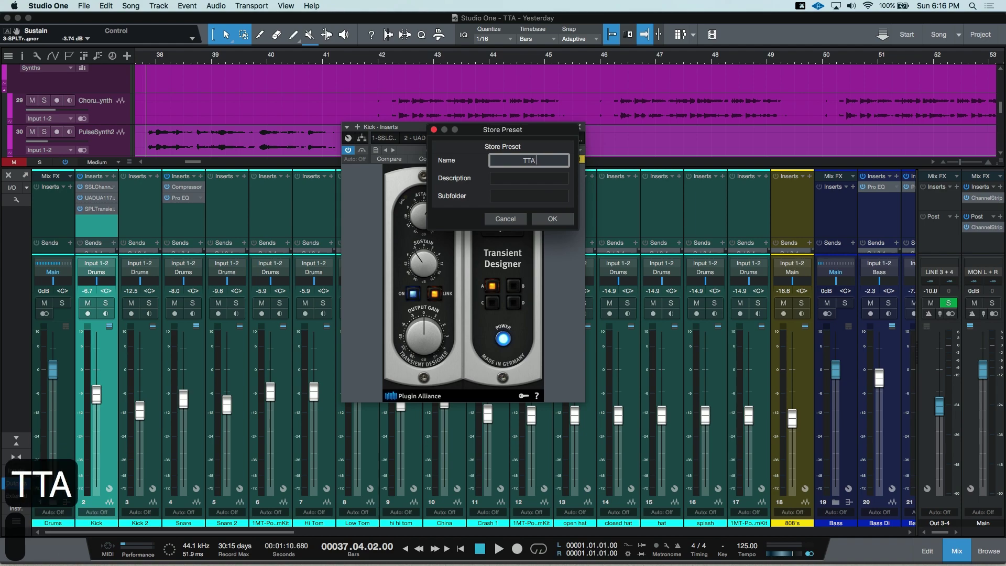
text( SMACK)
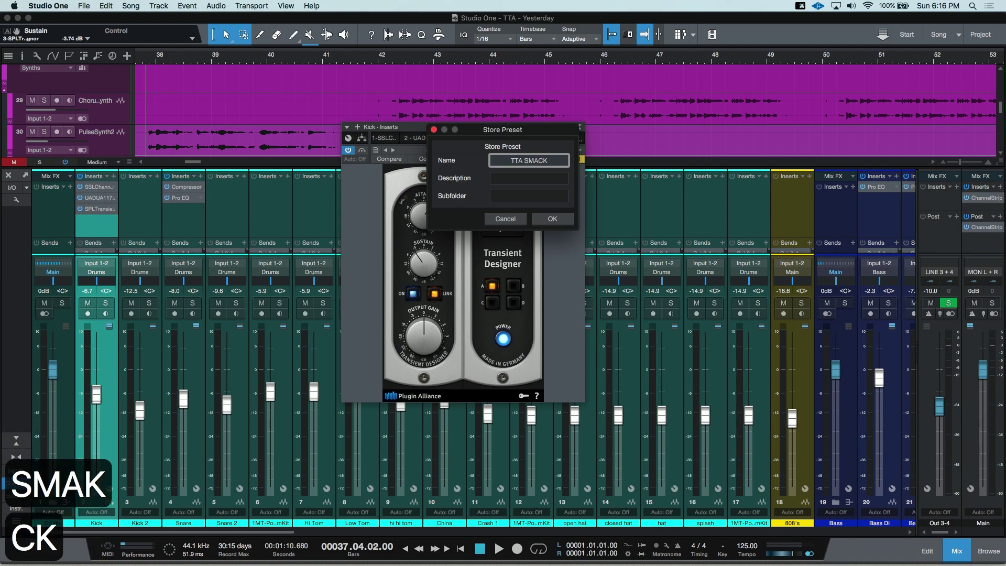
key(Return)
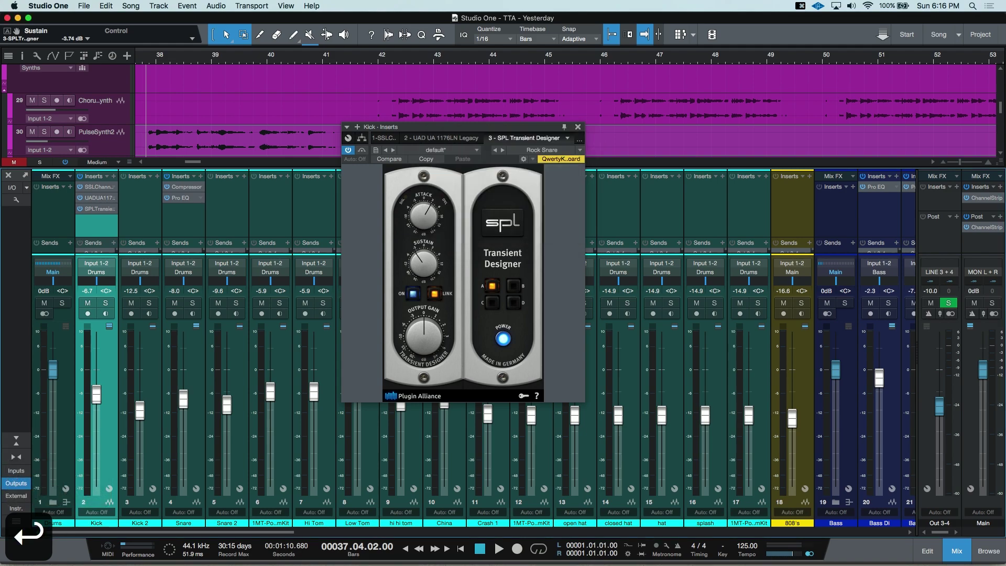
click(107, 176)
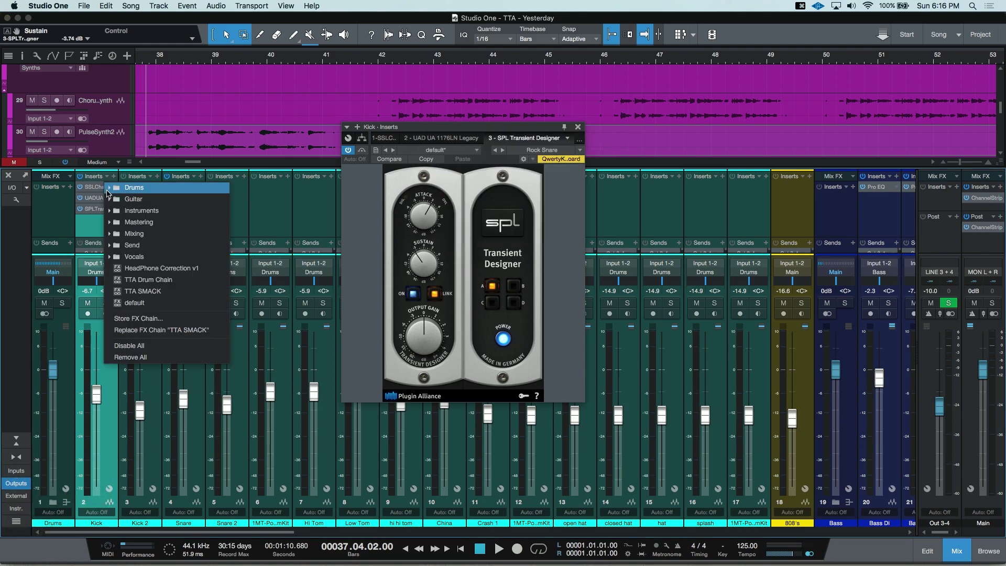
Load the TTA SMACK chain onto Kick 2 and open its SSL Channel editor.
click(150, 295)
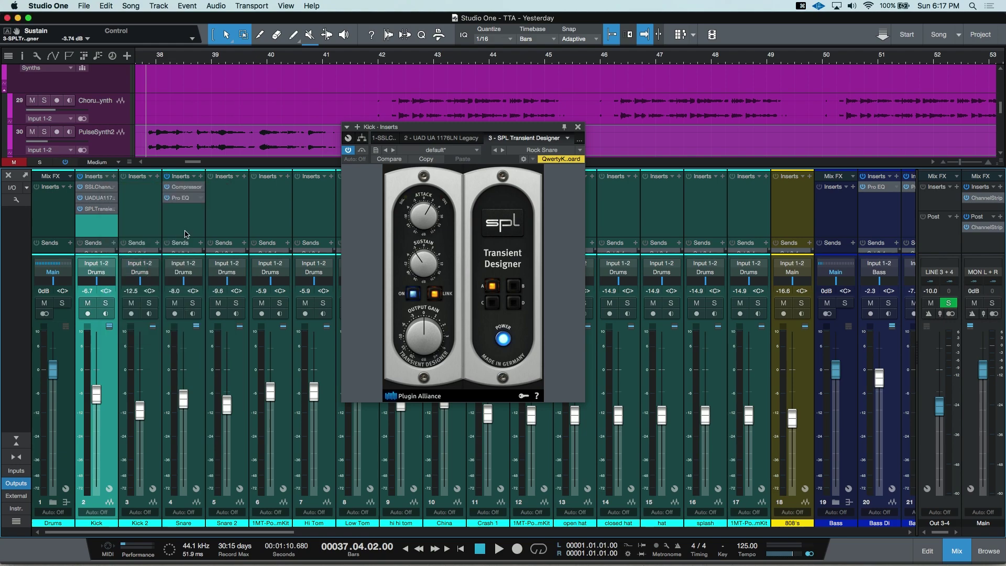
click(150, 176)
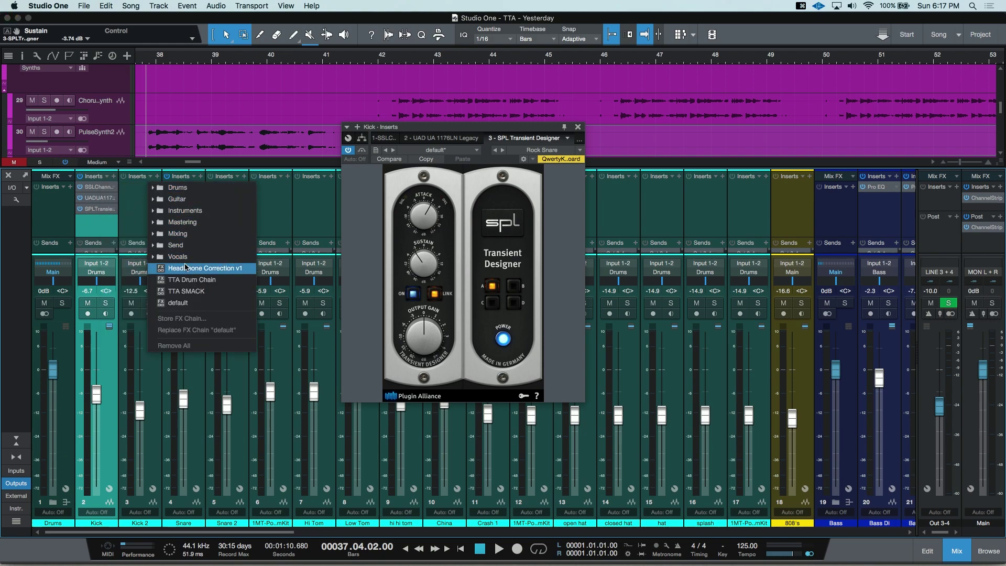
click(201, 292)
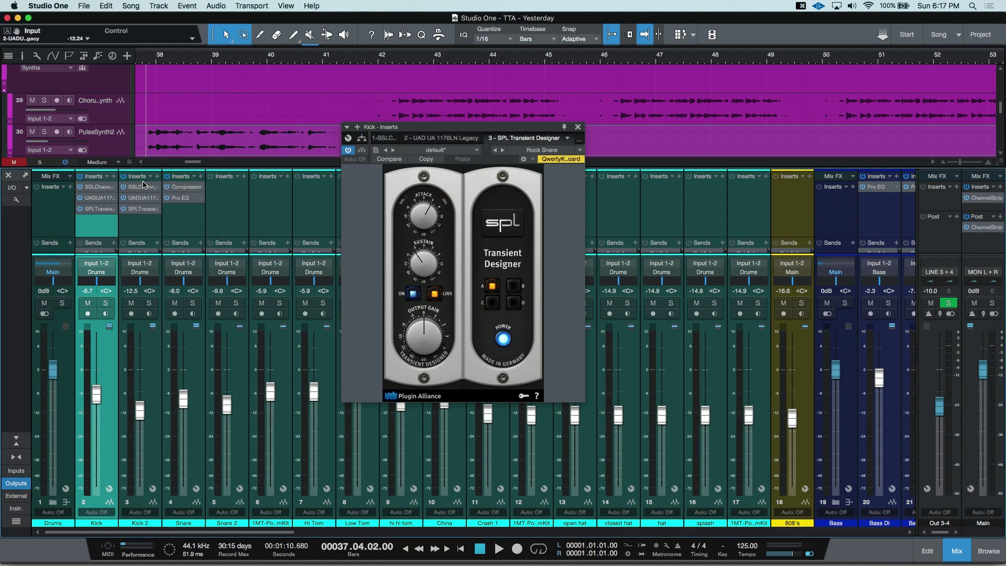
click(145, 188)
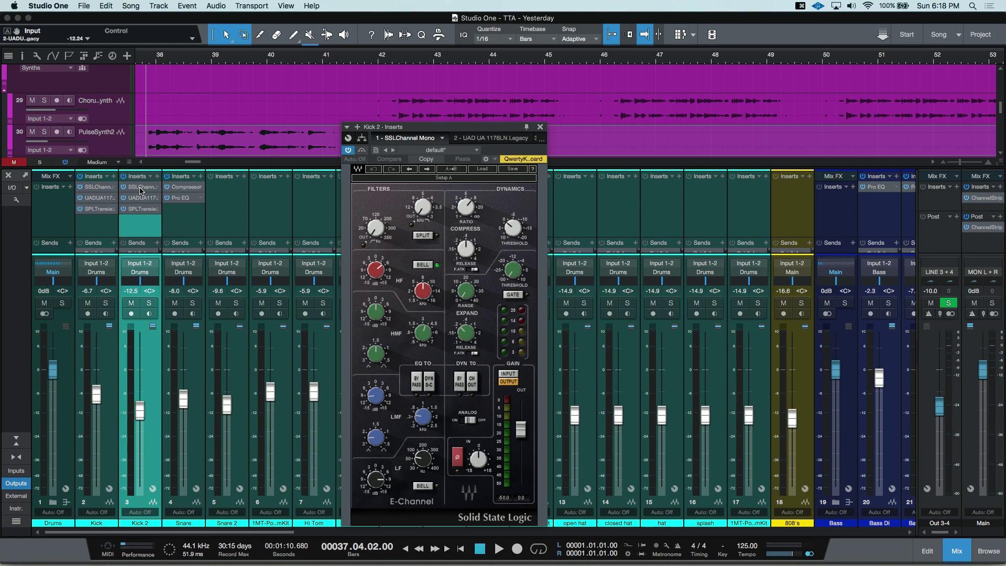
Close the Kick 2 SSL Channel plugin window.
click(540, 127)
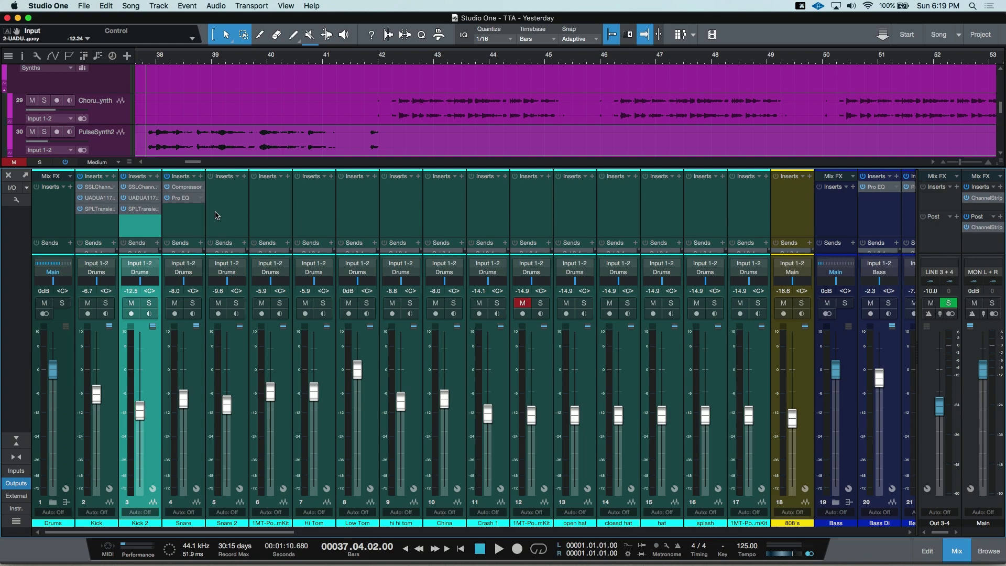
Favorite SSLChannel Mono via Kick 2's insert menu, then open Hi Tom's insert plugin list.
right_click(141, 190)
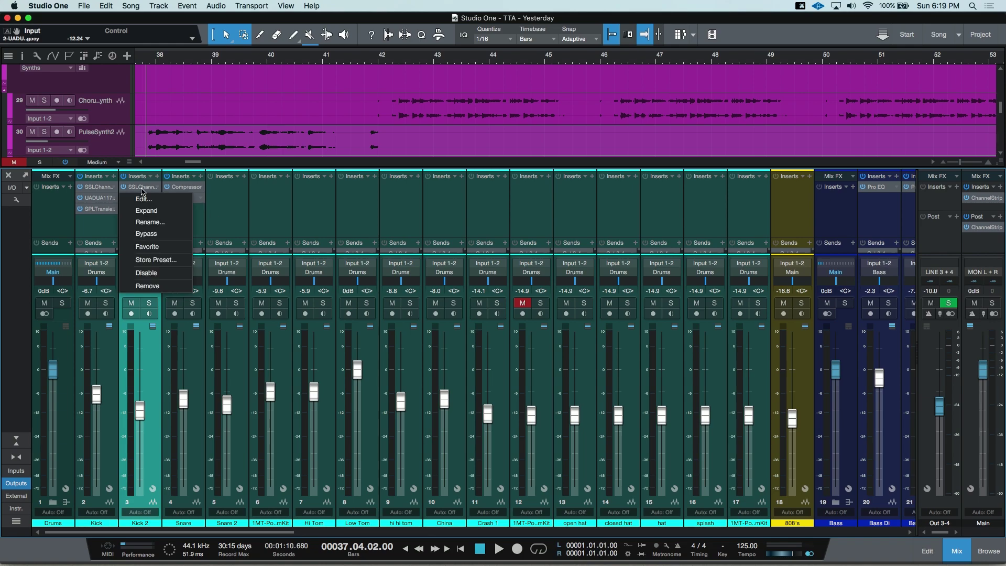
click(157, 247)
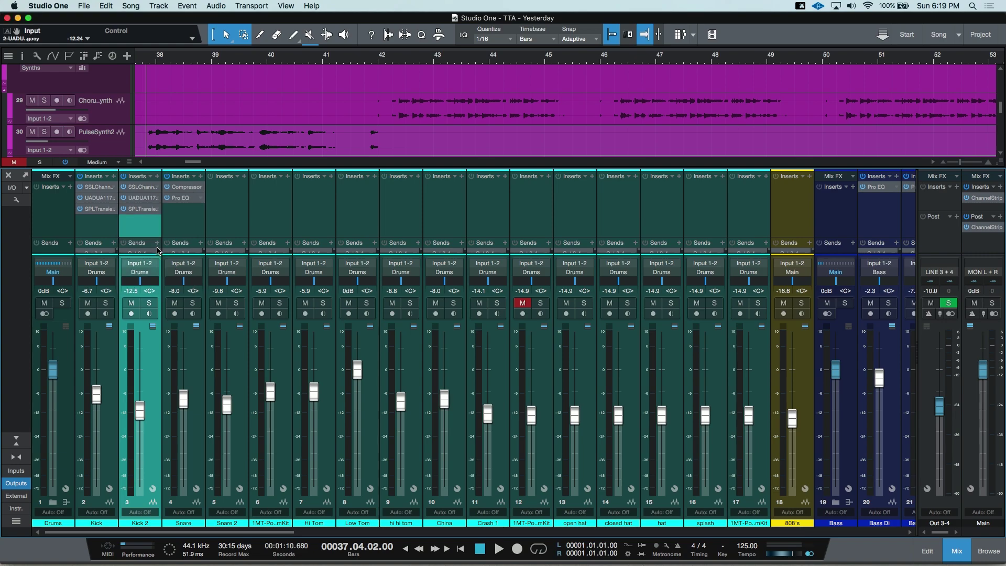
right_click(147, 190)
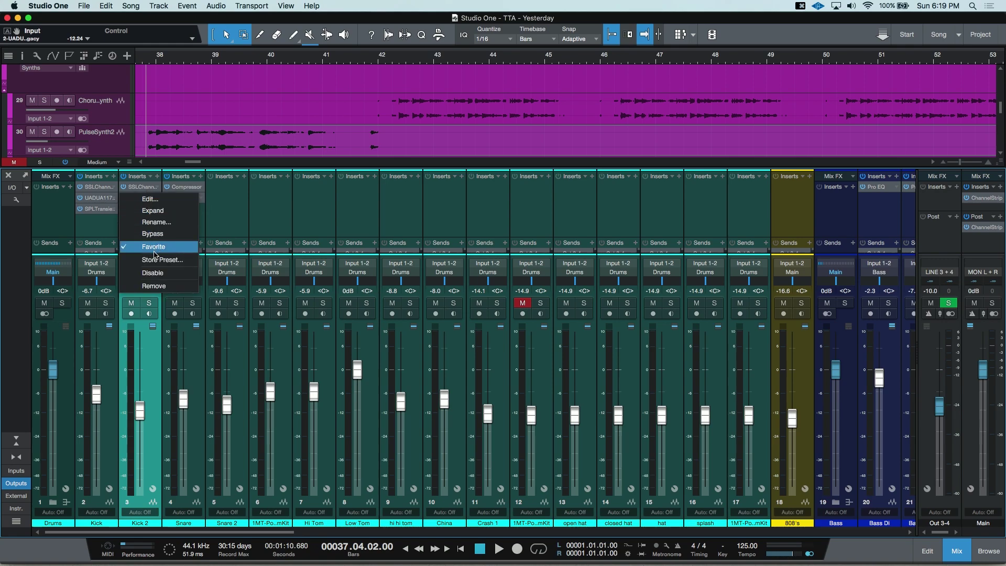
click(289, 201)
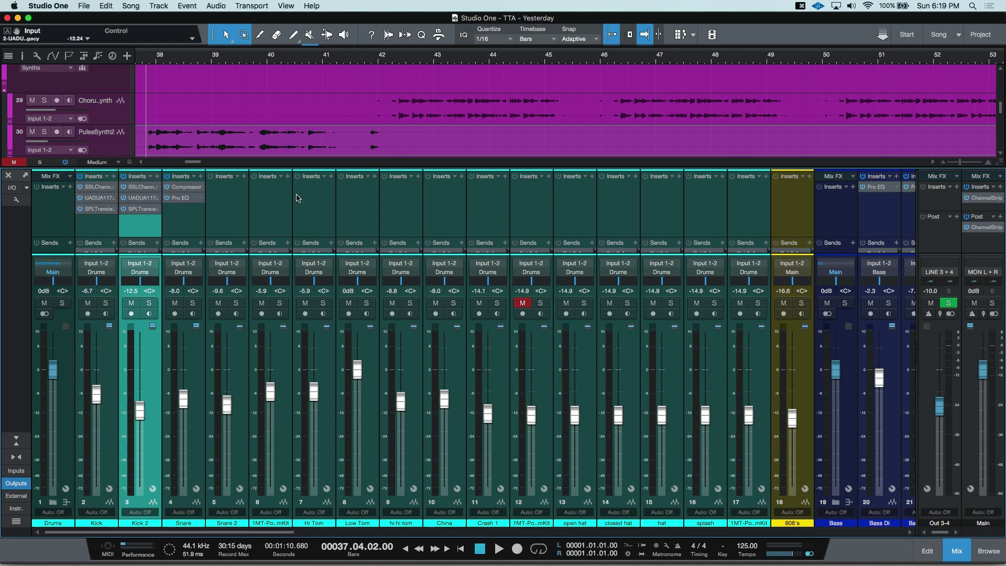
click(331, 177)
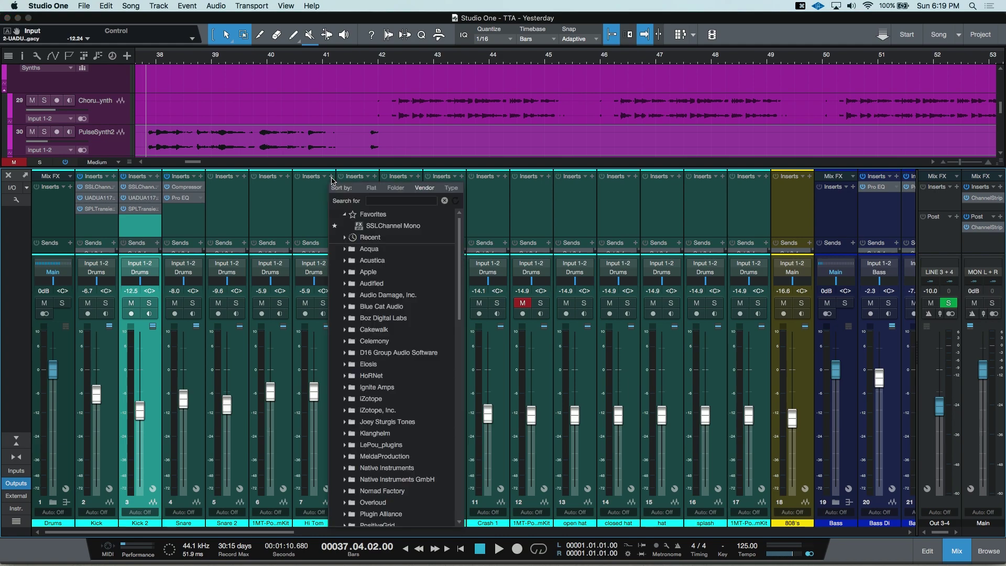
Add favorite SSLChannel Mono to Hi Tom and 1MT-PowerDrumKit; close Snare 2's list unused.
click(400, 232)
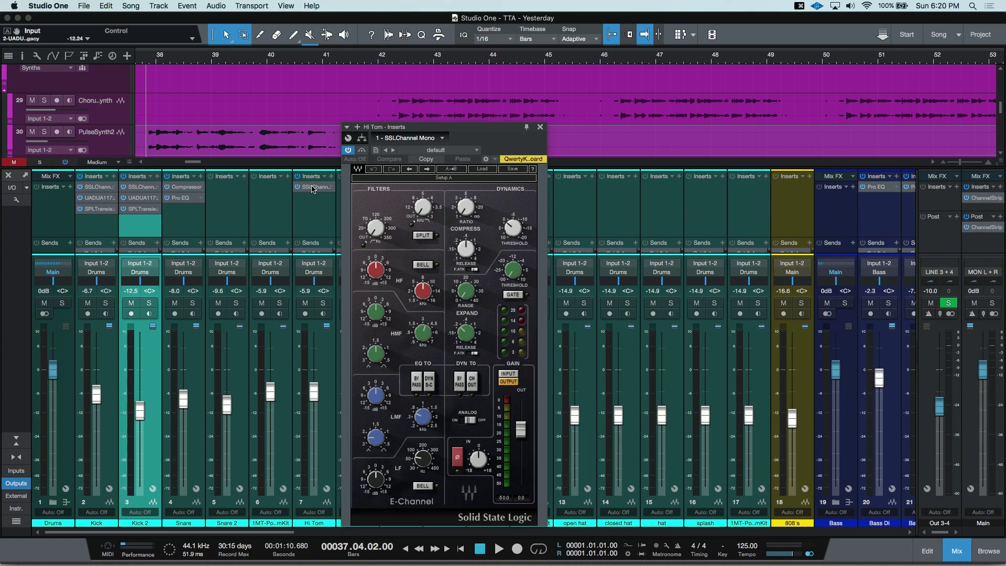
click(294, 183)
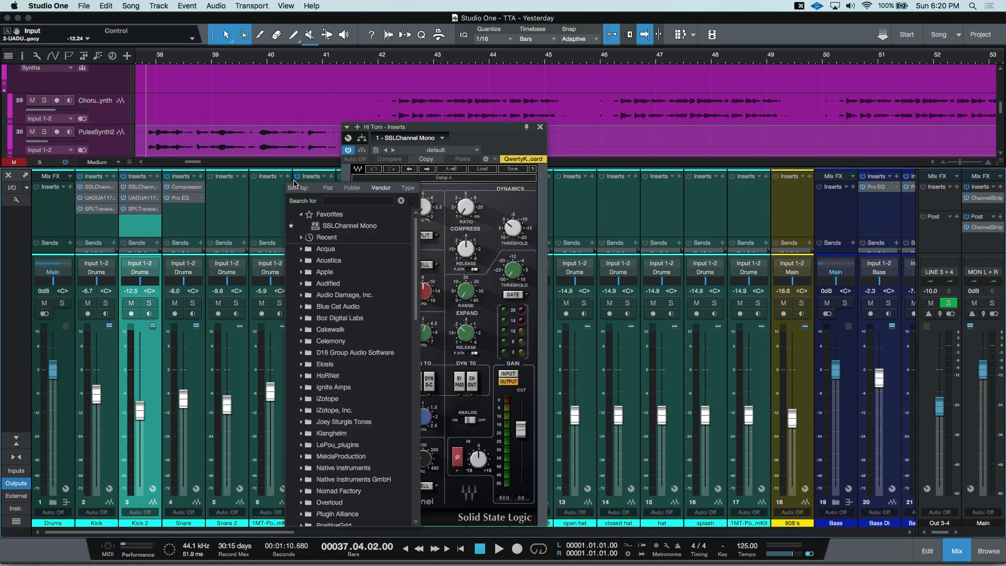
click(348, 226)
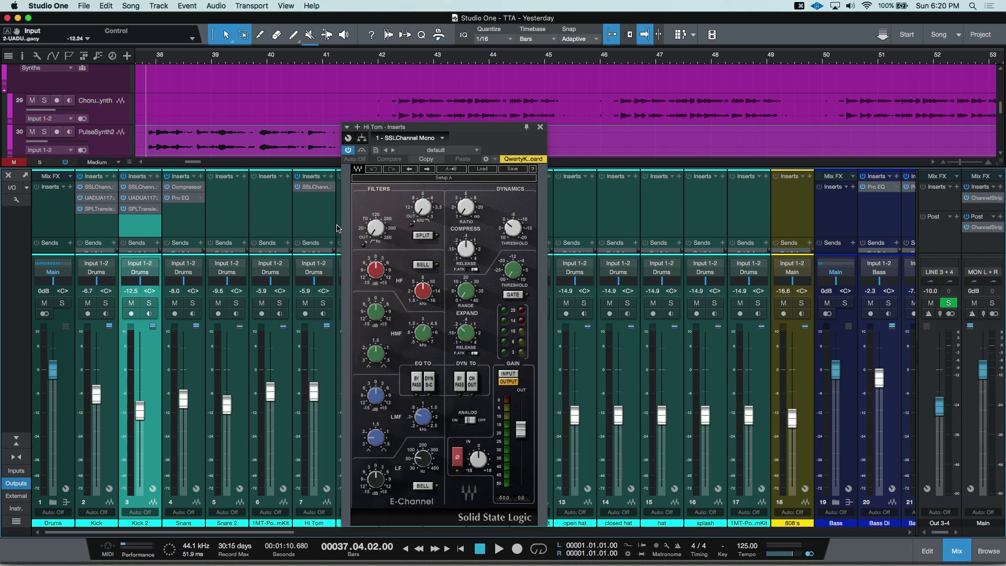
click(247, 180)
key(Escape)
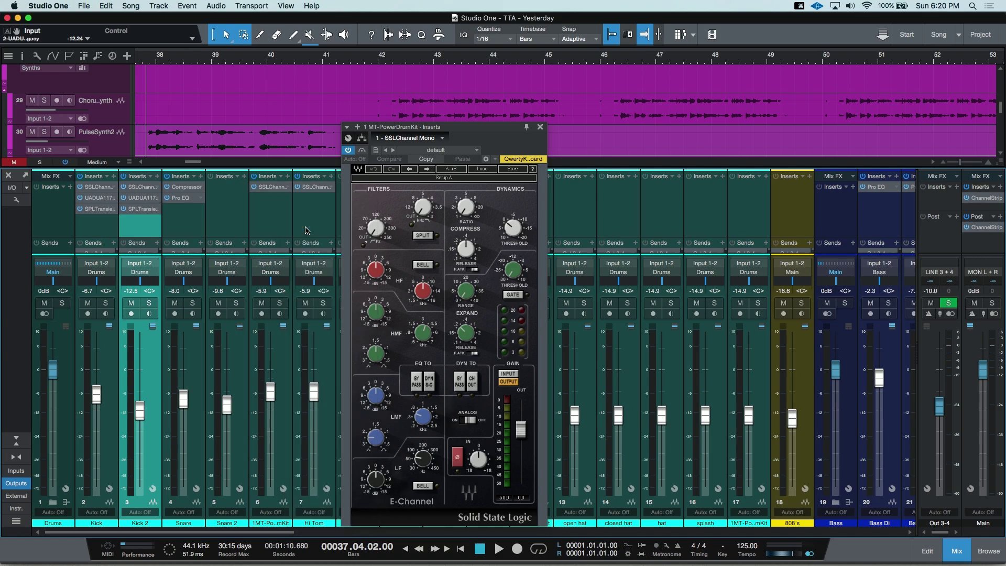